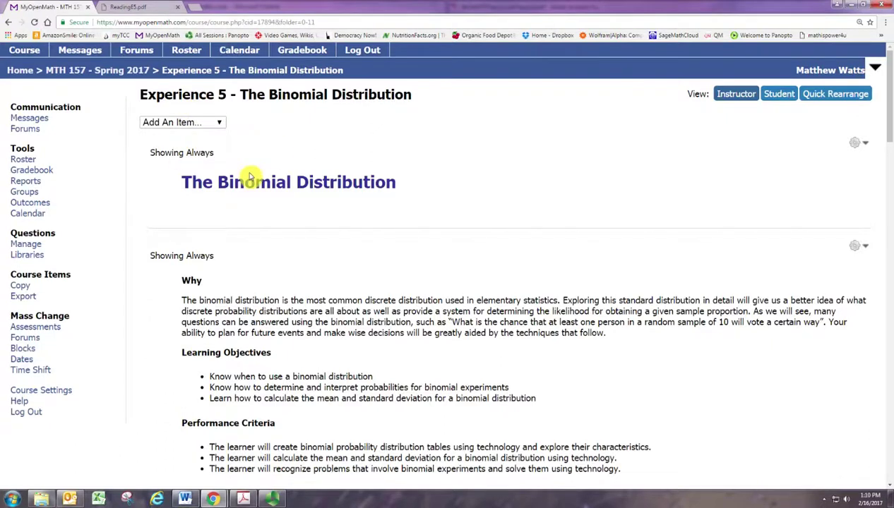
# Open the Binomial Distribution Calculator linked on the Experience 5 course page.
pyautogui.scroll(-1, 249, 176)
pyautogui.scroll(-6, 249, 176)
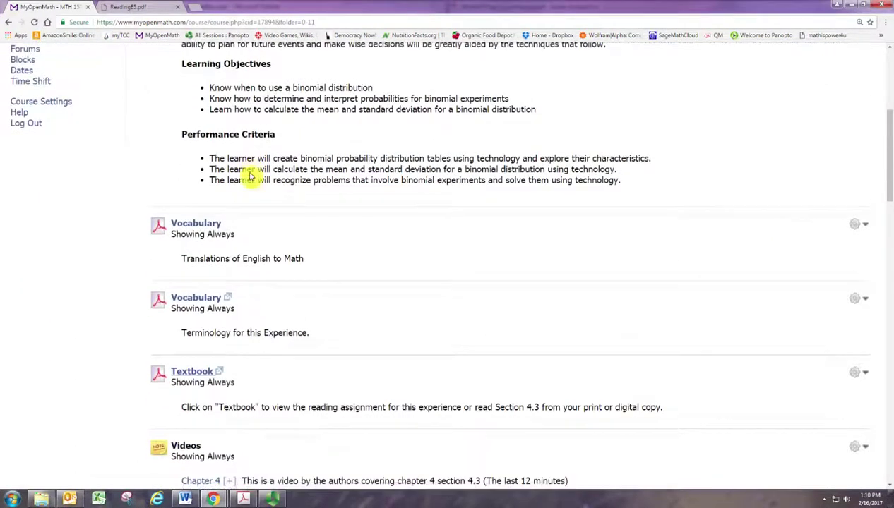
pyautogui.scroll(-3, 250, 176)
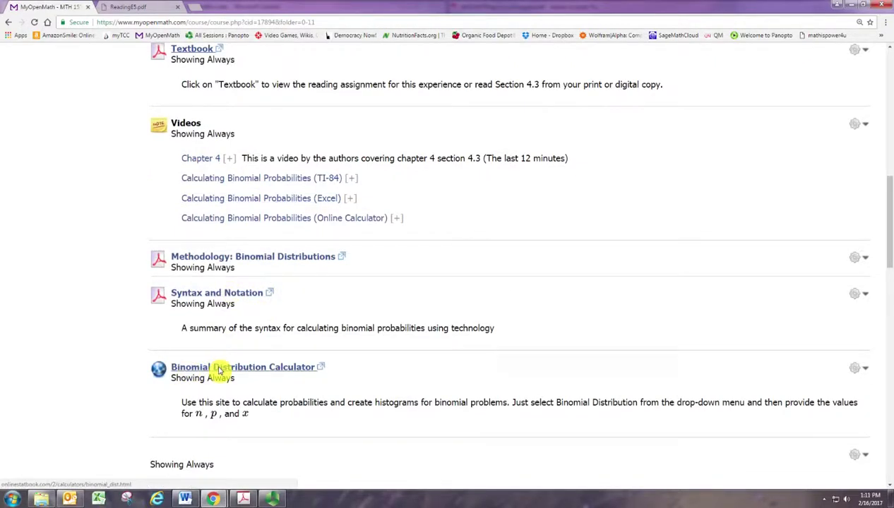
pyautogui.click(218, 368)
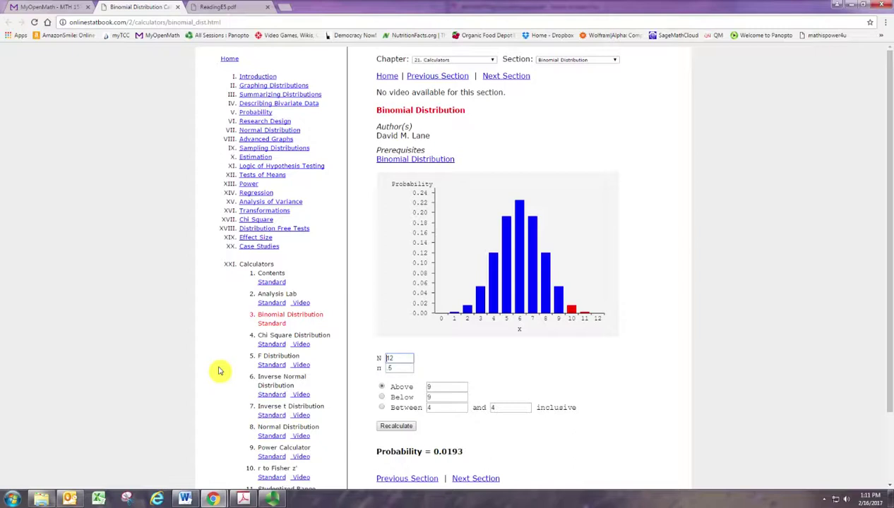
pyautogui.hotkey('ctrl', '+')
pyautogui.hotkey('ctrl', '+')
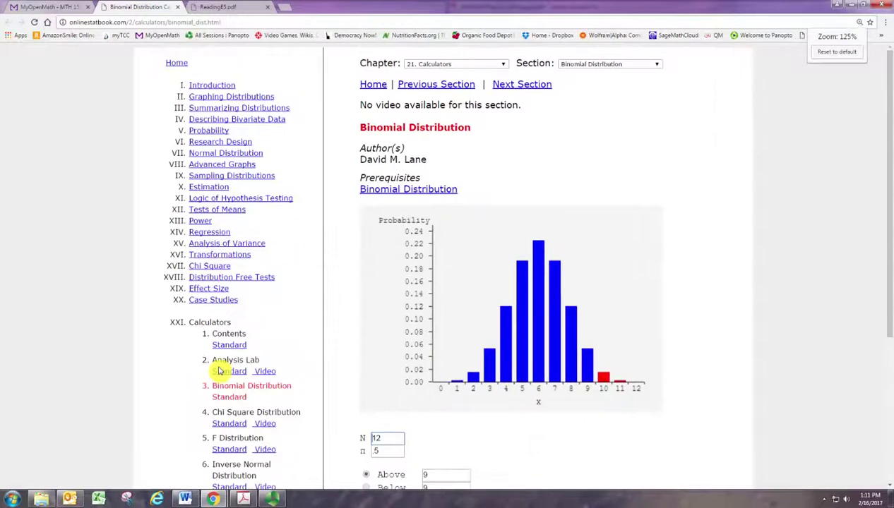
pyautogui.scroll(-1, 292, 367)
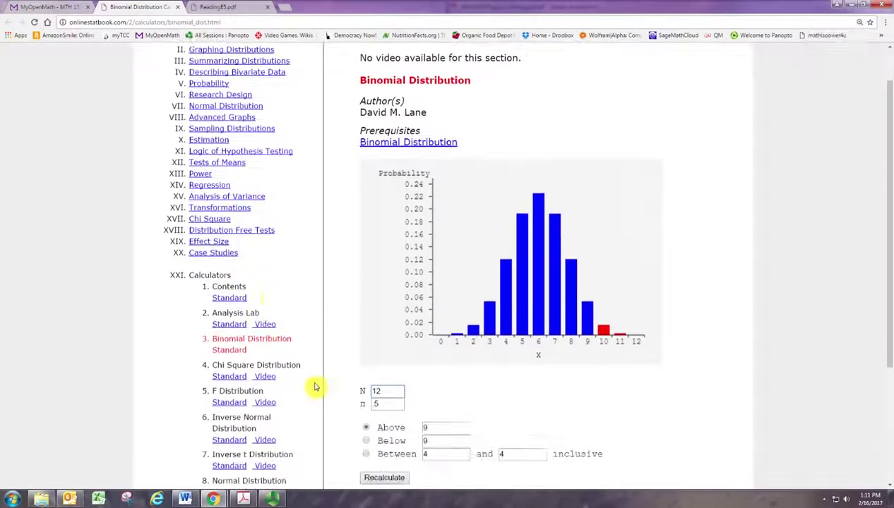
# Consult Try It problem 4.14 in ReadingE5.pdf, and set the calculator's N to 50 and π to .6.
pyautogui.click(382, 394)
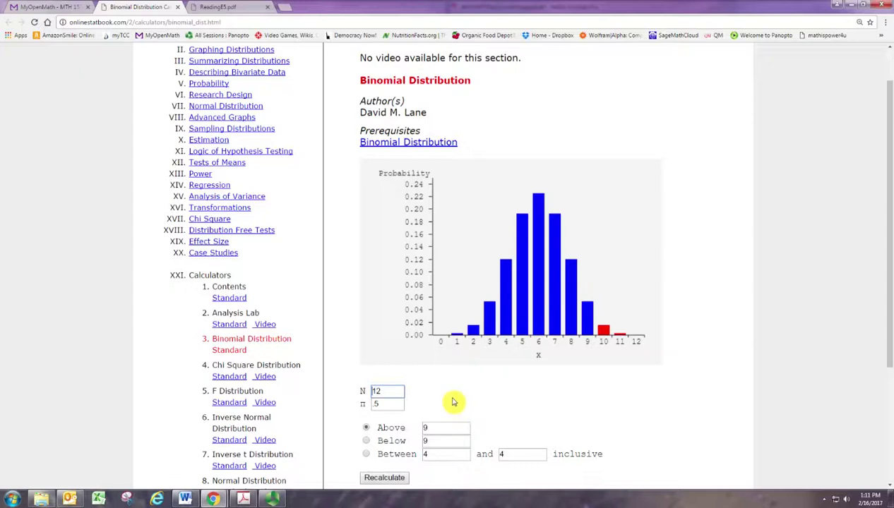
pyautogui.click(241, 6)
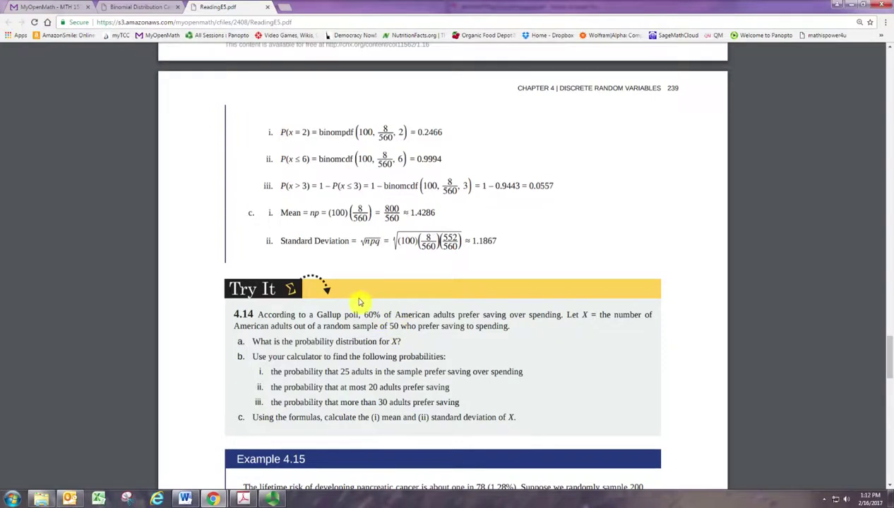
pyautogui.click(171, 7)
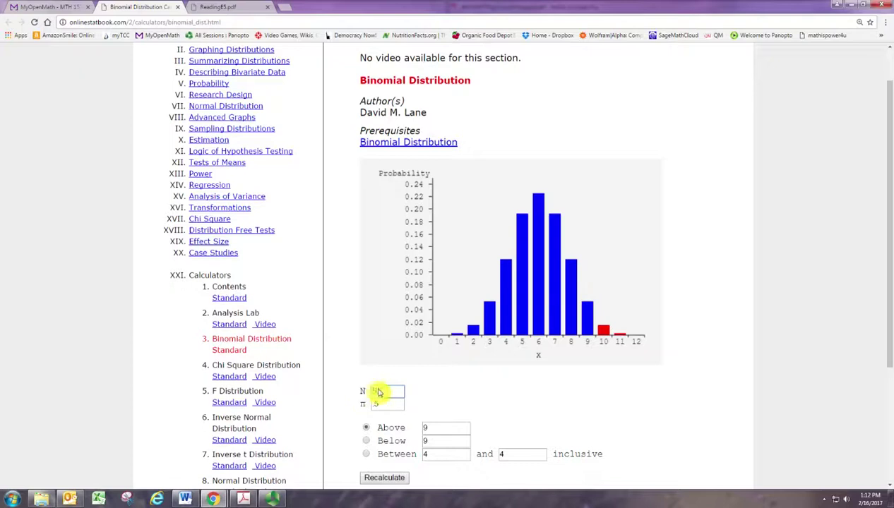
pyautogui.press('Tab')
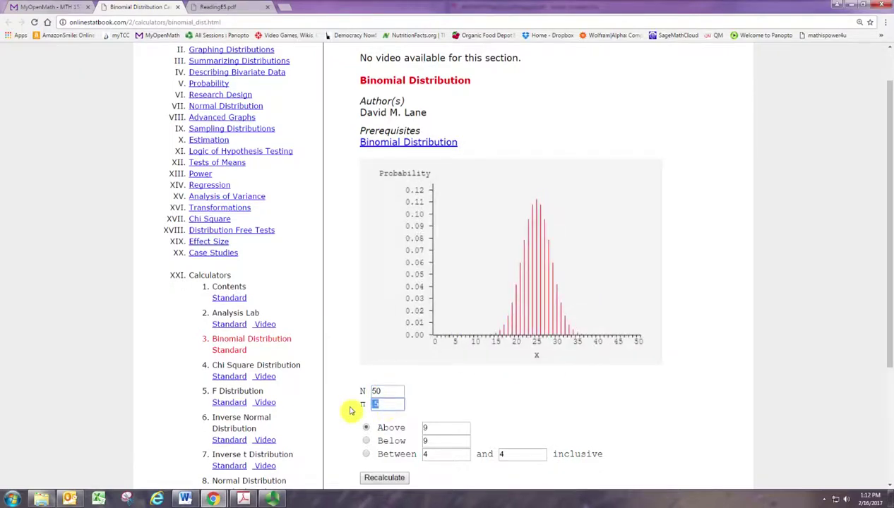
pyautogui.click(466, 416)
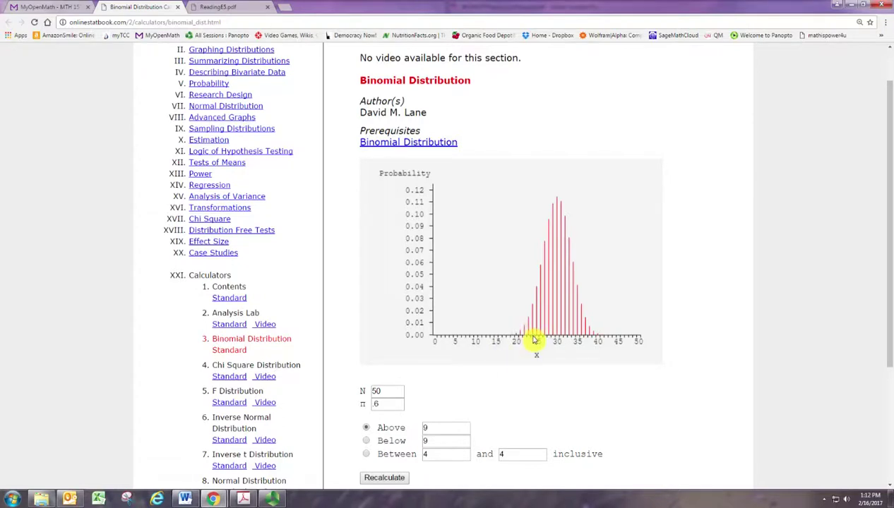
# Check part i of problem 4.14 and calculate the probability between 25 and 25 inclusive.
pyautogui.click(222, 7)
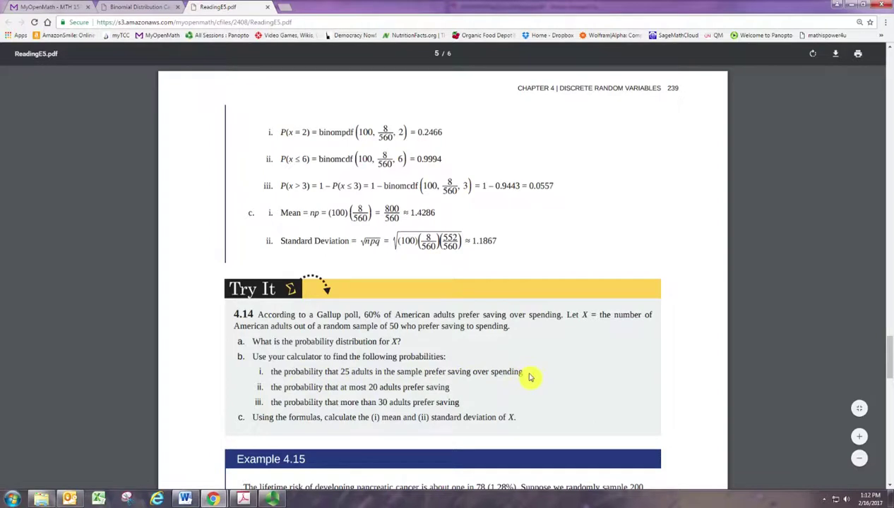
pyautogui.click(143, 6)
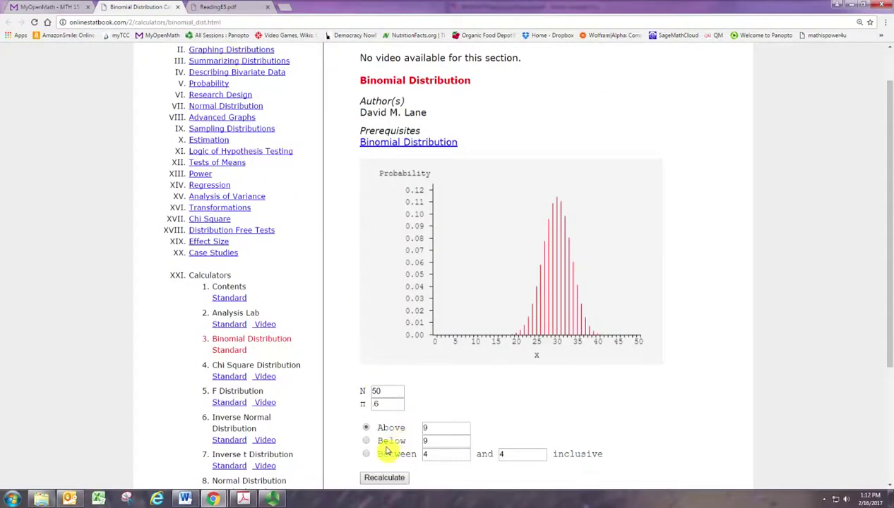
pyautogui.scroll(-1, 386, 452)
pyautogui.click(365, 407)
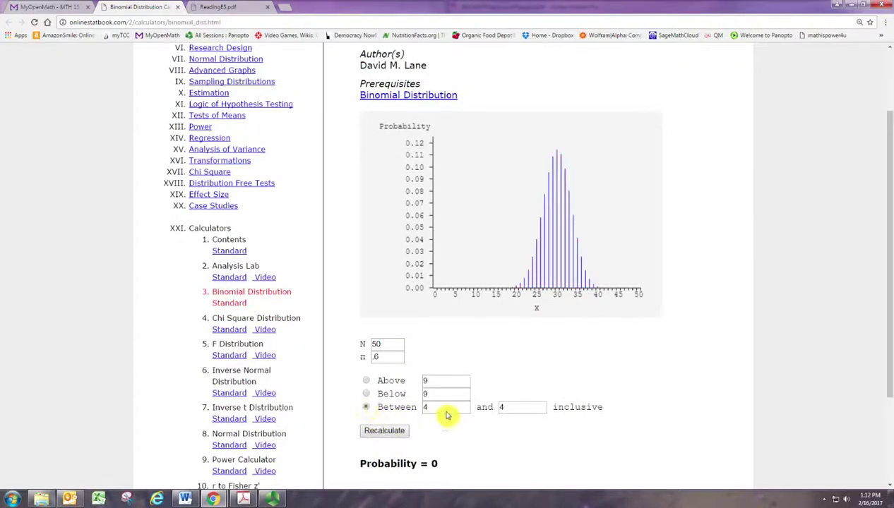
pyautogui.moveTo(446, 414); pyautogui.dragTo(417, 412)
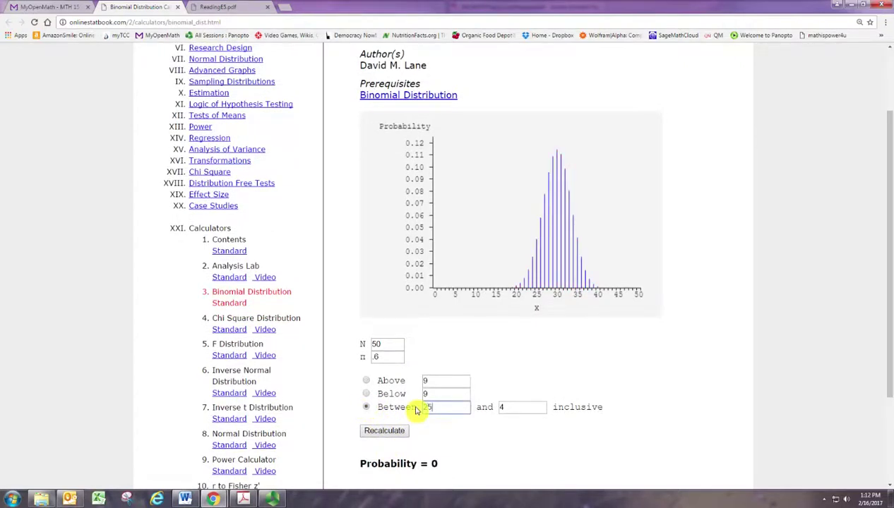
pyautogui.write('25')
pyautogui.doubleClick(504, 408)
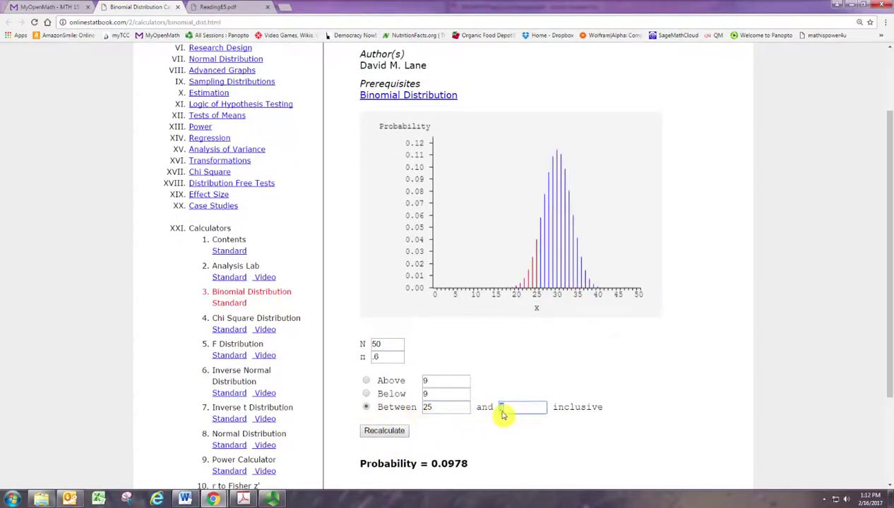
pyautogui.write('25')
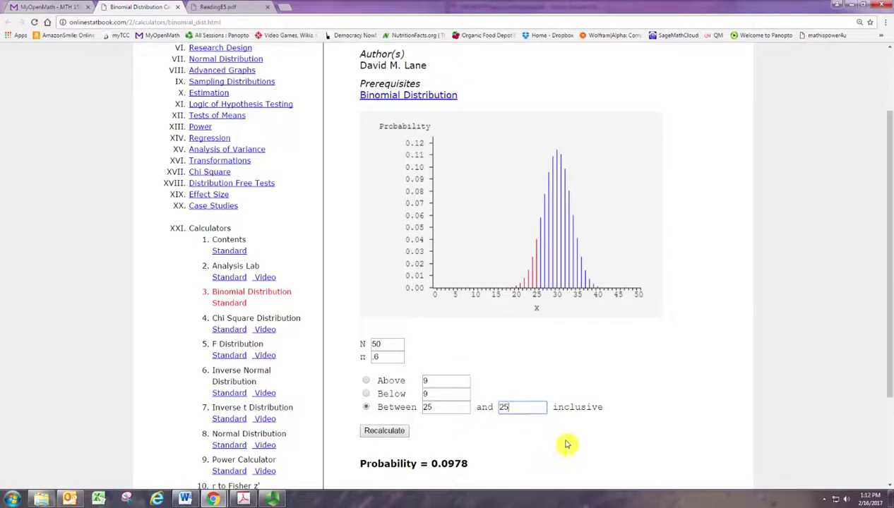
pyautogui.click(396, 429)
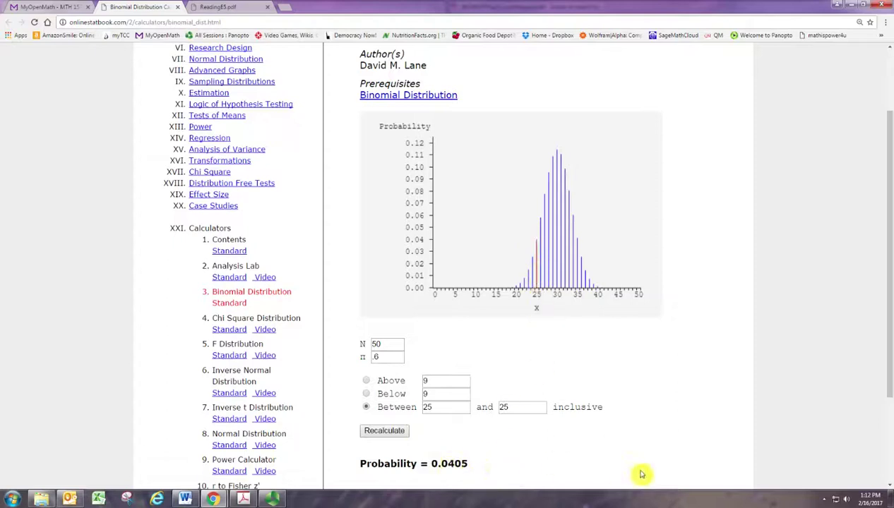
# Check part ii of problem 4.14 and calculate the probability for Below 20.
pyautogui.click(210, 6)
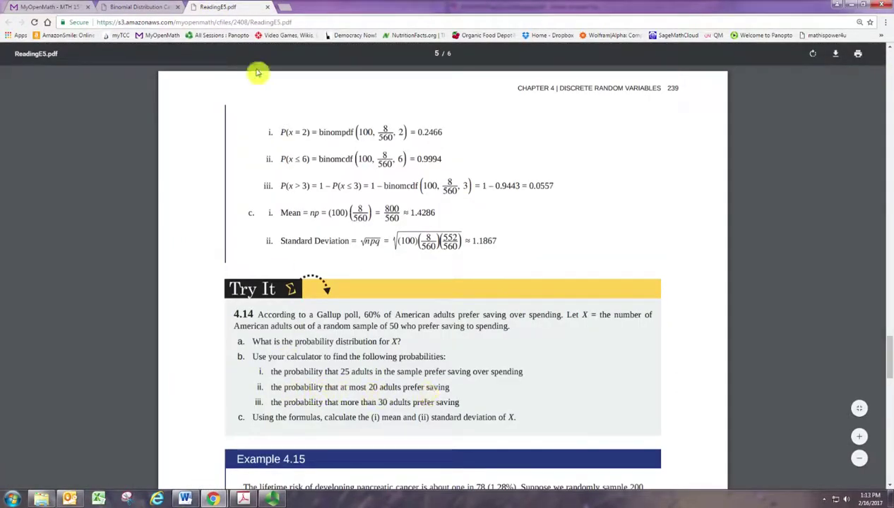
pyautogui.click(146, 6)
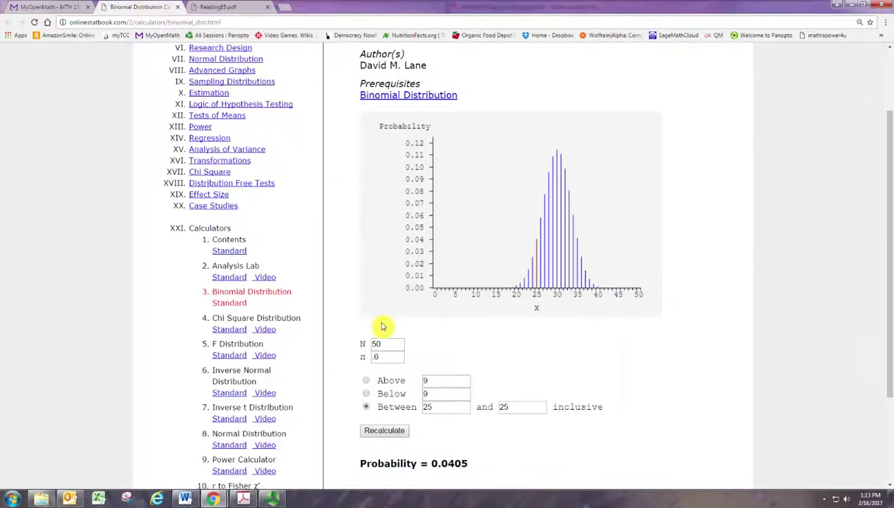
pyautogui.click(366, 394)
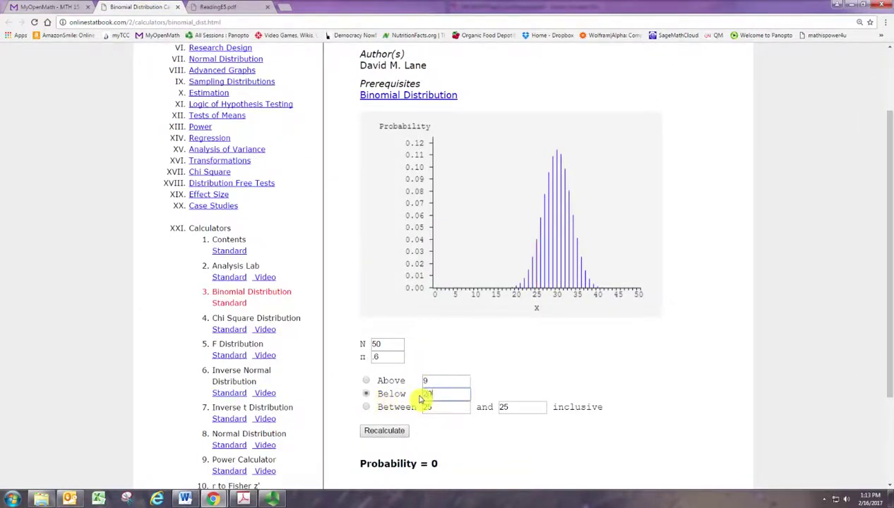
pyautogui.click(388, 432)
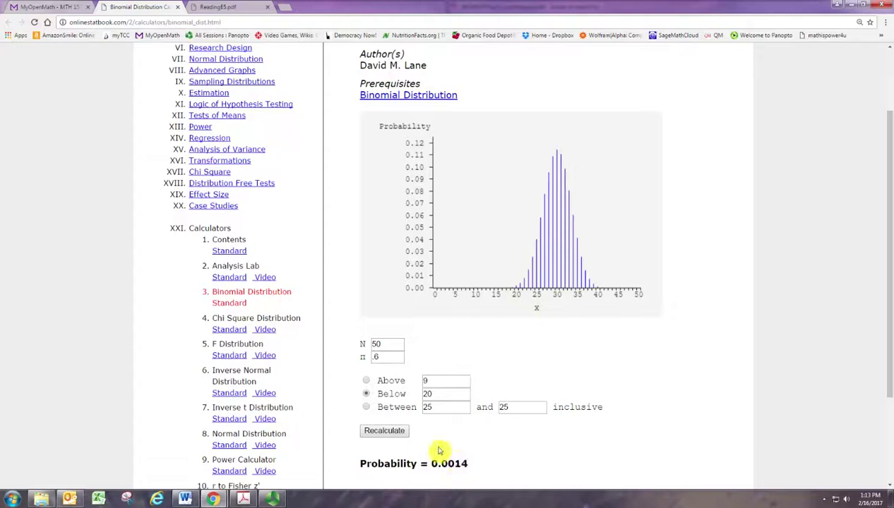
# Check part iii of problem 4.14 and calculate the probability for Above 30.
pyautogui.click(223, 7)
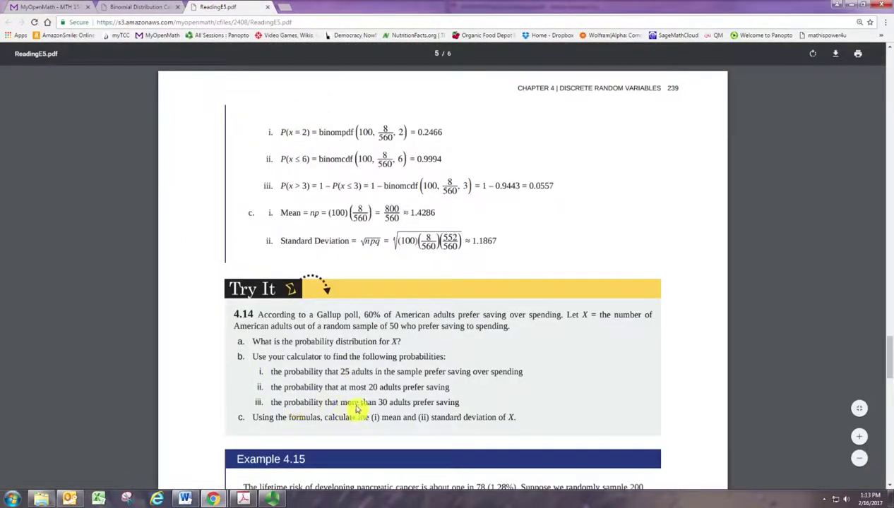
pyautogui.click(154, 6)
pyautogui.click(367, 381)
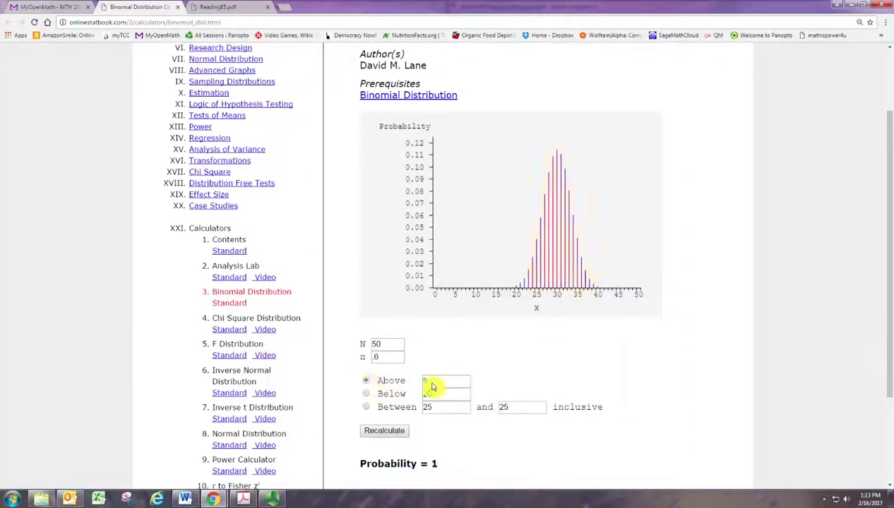
pyautogui.doubleClick(426, 382)
pyautogui.write('30')
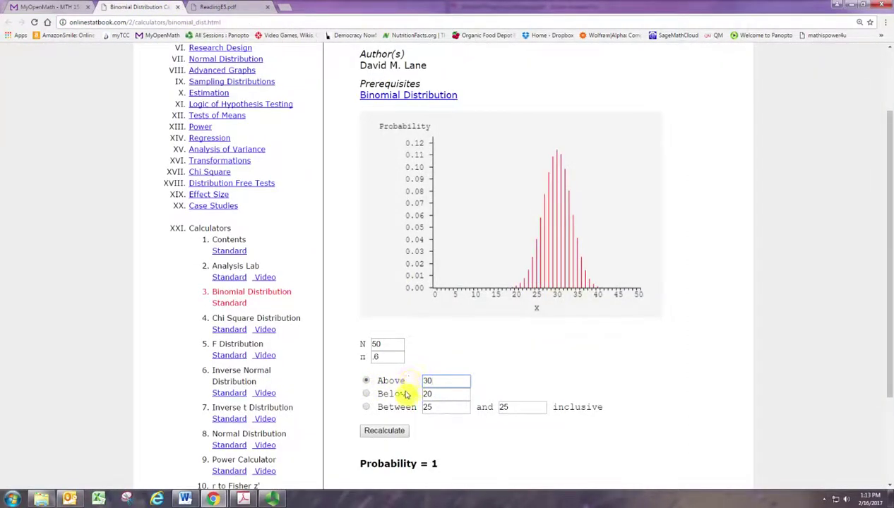
pyautogui.click(394, 432)
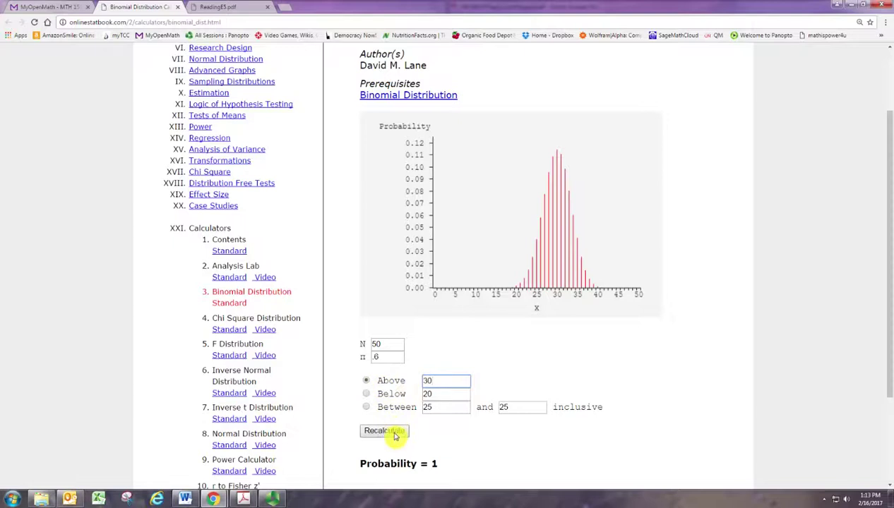
pyautogui.click(394, 432)
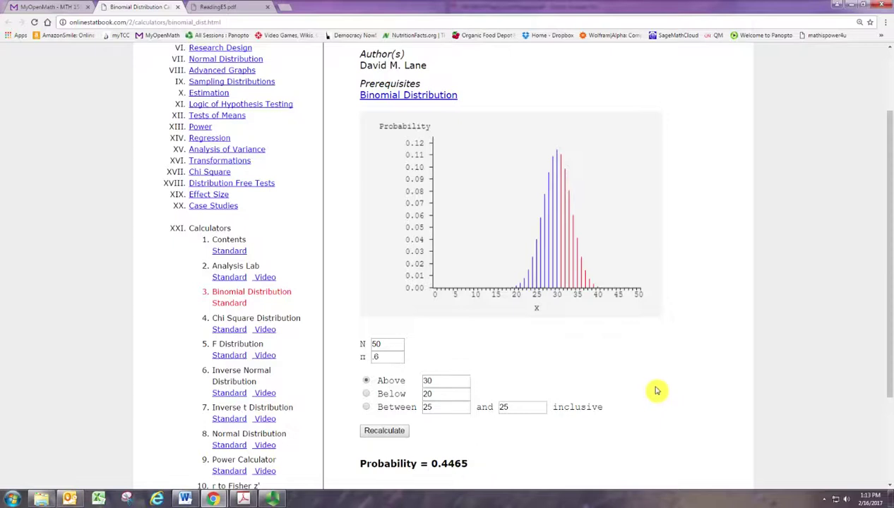
# Change the Windows color scheme to Windows 7 Basic.
pyautogui.scroll(3, 656, 390)
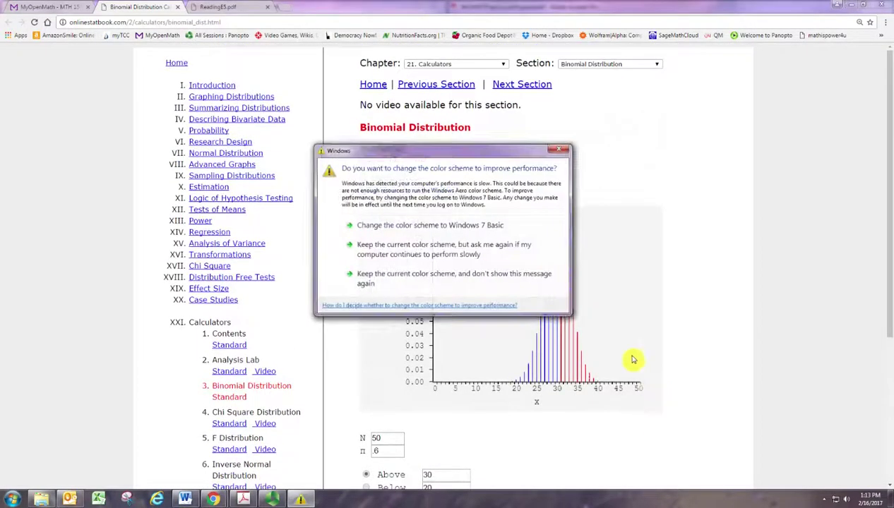
pyautogui.click(496, 226)
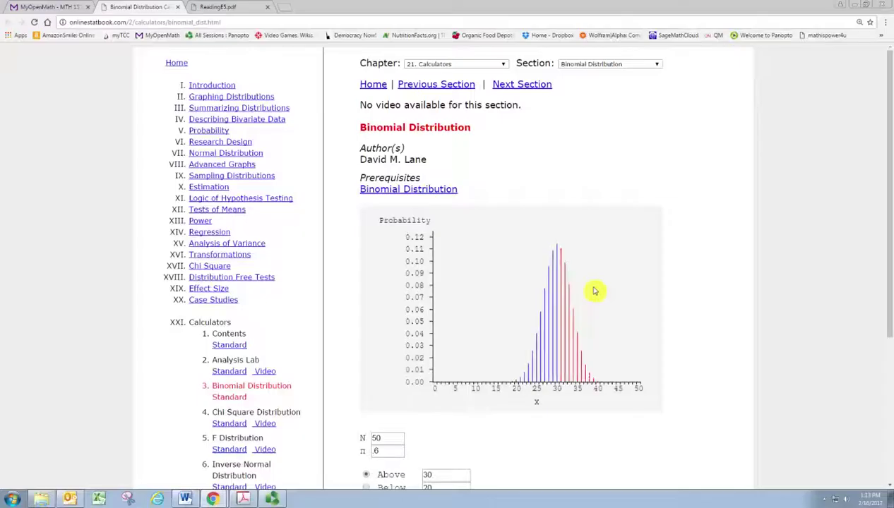
# Capture the histogram, the calculator inputs and the probability result with the Snipping Tool.
pyautogui.scroll(-3, 614, 304)
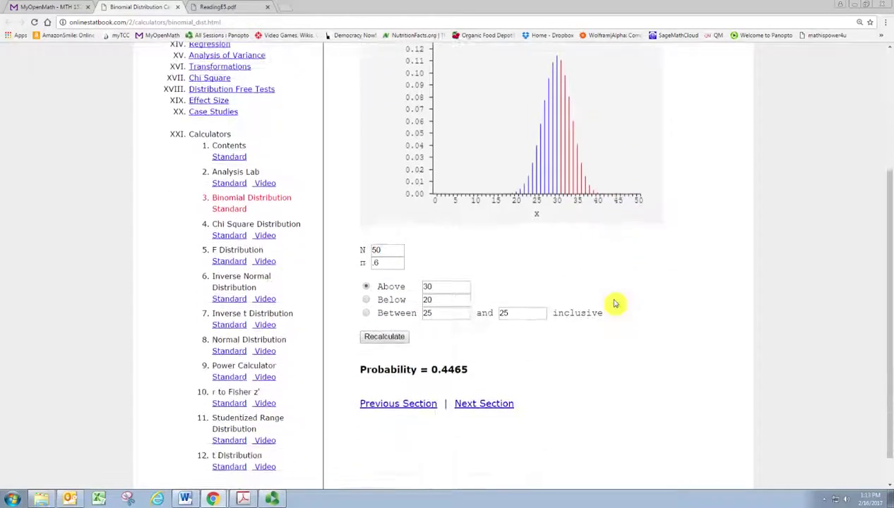
pyautogui.scroll(2, 615, 304)
pyautogui.scroll(-1, 614, 305)
pyautogui.scroll(2, 611, 308)
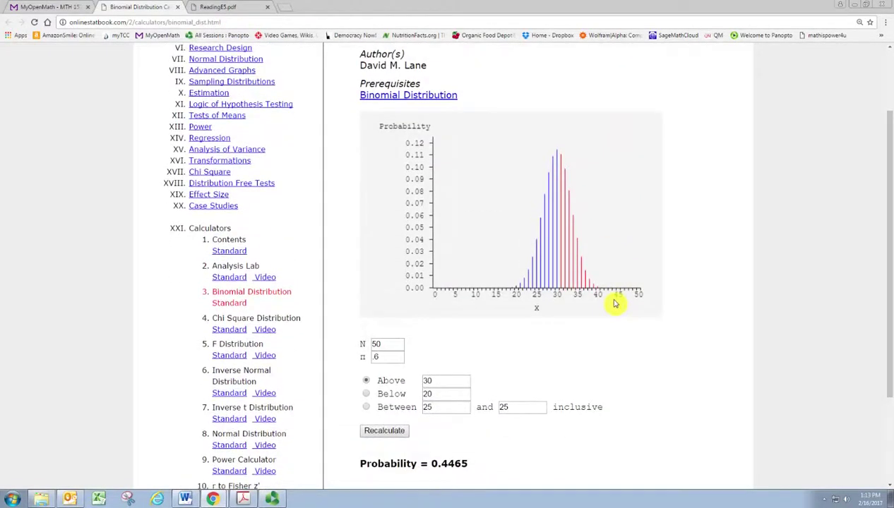
pyautogui.scroll(-1, 362, 421)
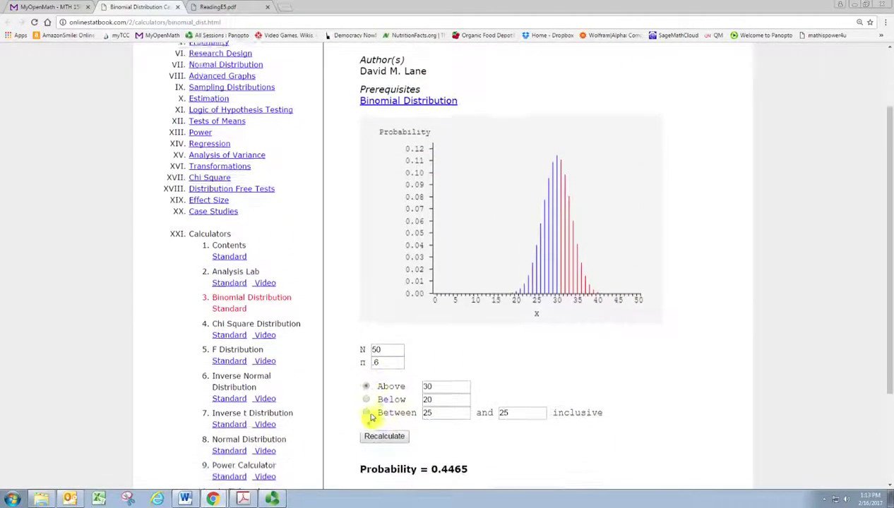
pyautogui.click(126, 499)
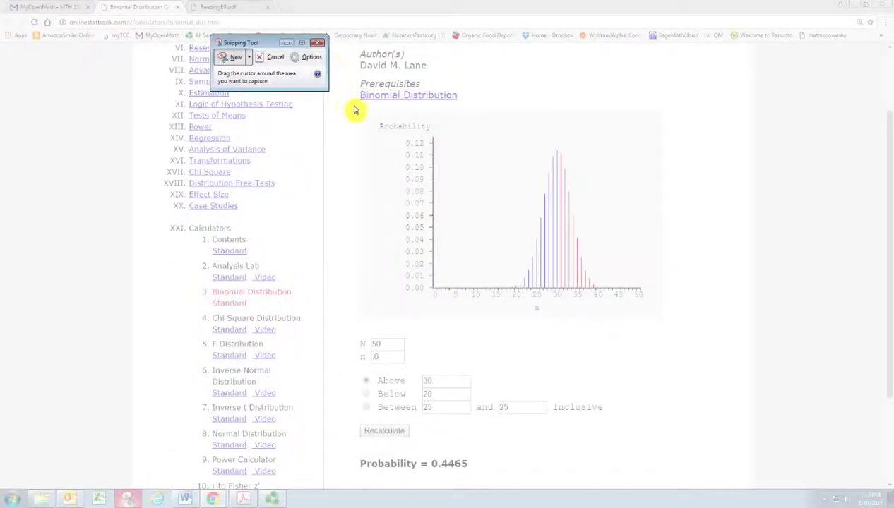
pyautogui.moveTo(355, 109); pyautogui.dragTo(681, 476)
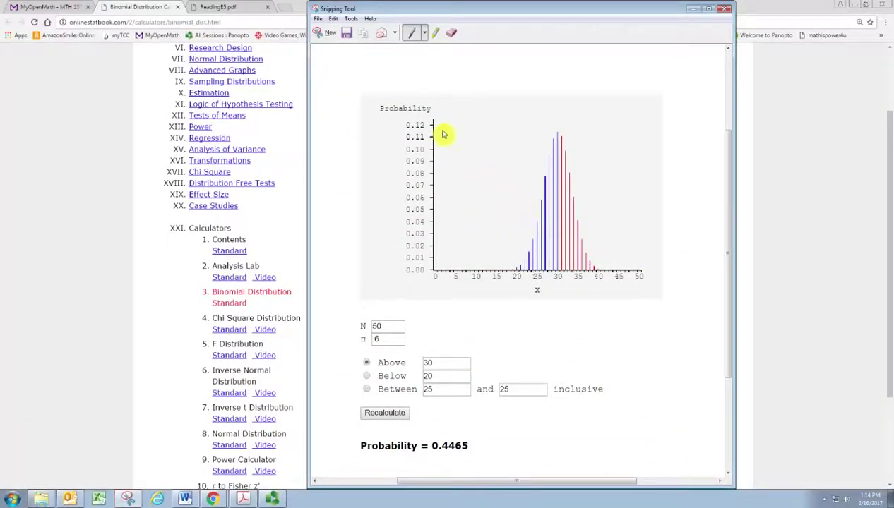
# Save the snip as a JPEG named Binomial in the Pictures library and close the Snipping Tool.
pyautogui.click(347, 37)
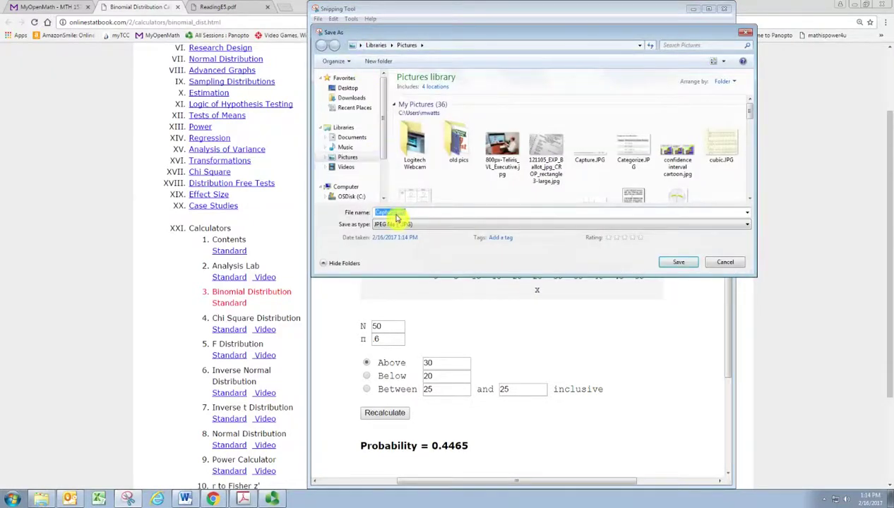
pyautogui.write('picture')
pyautogui.press('BackSpace')
pyautogui.press('BackSpace')
pyautogui.write('Binomial')
pyautogui.click(679, 261)
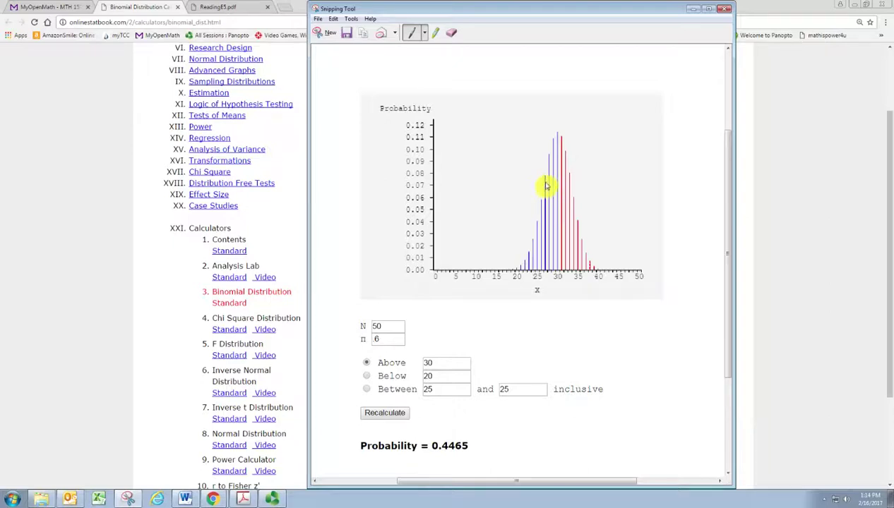
pyautogui.click(722, 11)
pyautogui.click(272, 499)
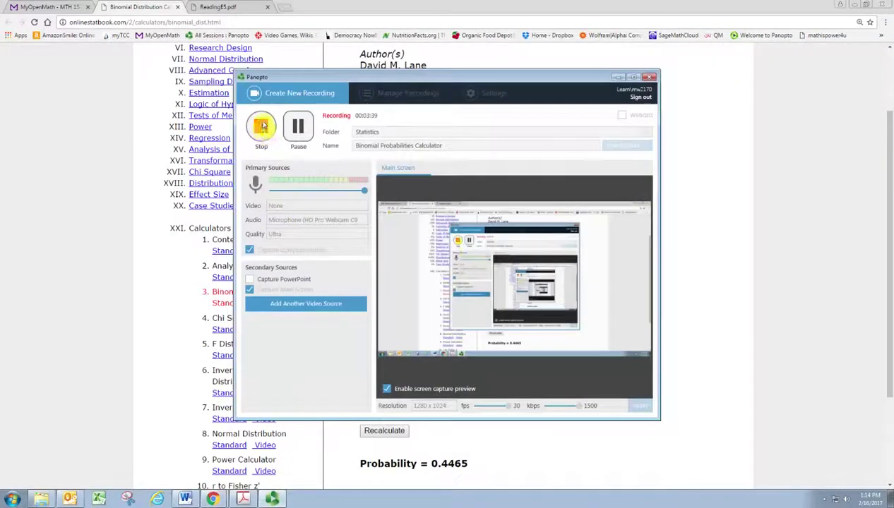